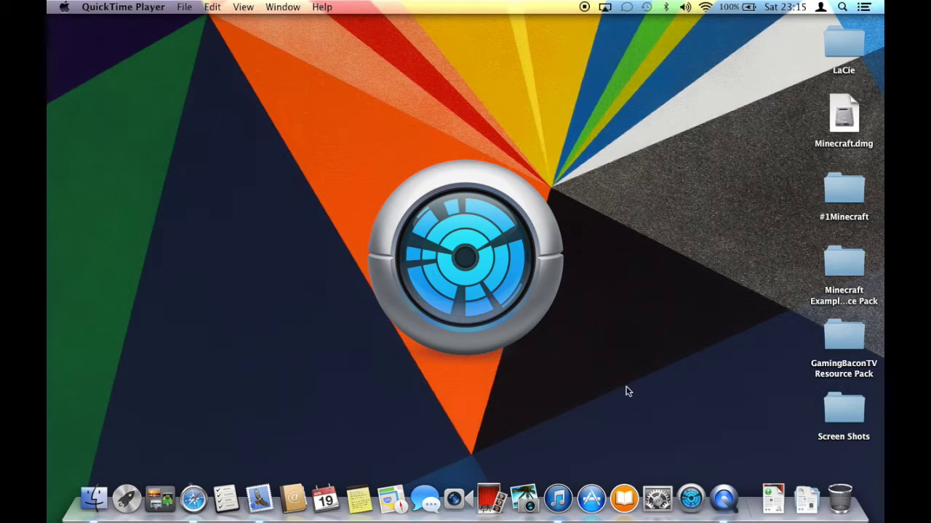
# Launch DaisyDisk from the Dock to list the Macintosh HD and LaCie disks.
pyautogui.click(691, 498)
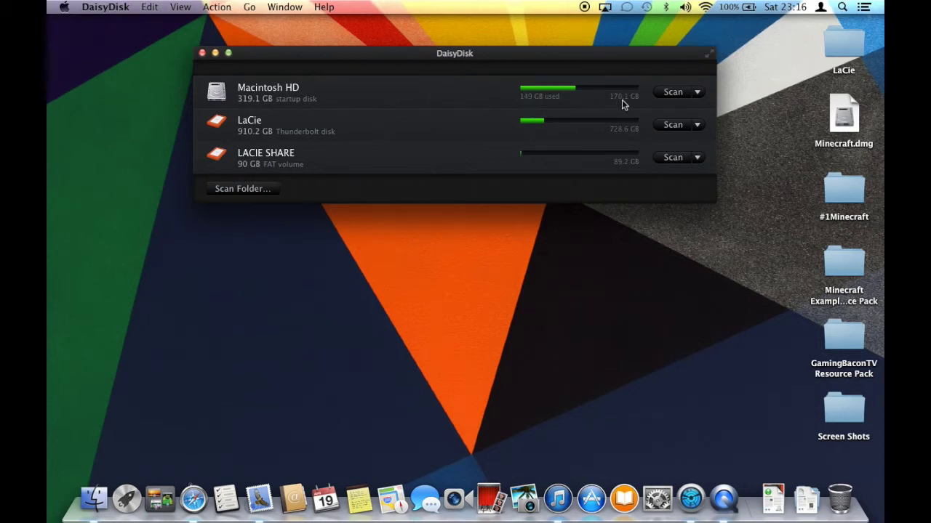
# Scan the LaCie disk to map iTunes at 160.5 GB and YouTube at 19.3 GB.
pyautogui.moveTo(578, 121)
pyautogui.click(674, 127)
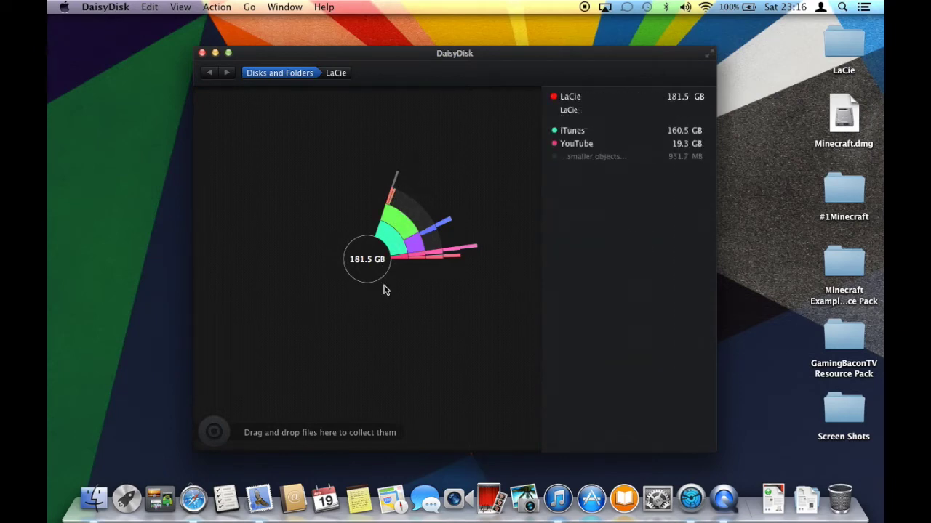
# Browse iTunes' Movies (111.4 GB) and TV Shows (49.2 GB), then return to the disk list.
pyautogui.click(588, 132)
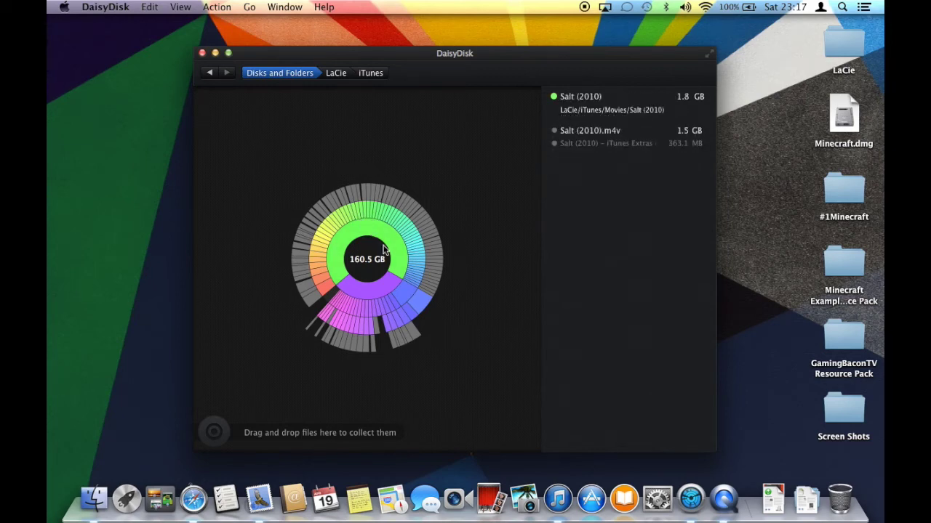
pyautogui.click(209, 75)
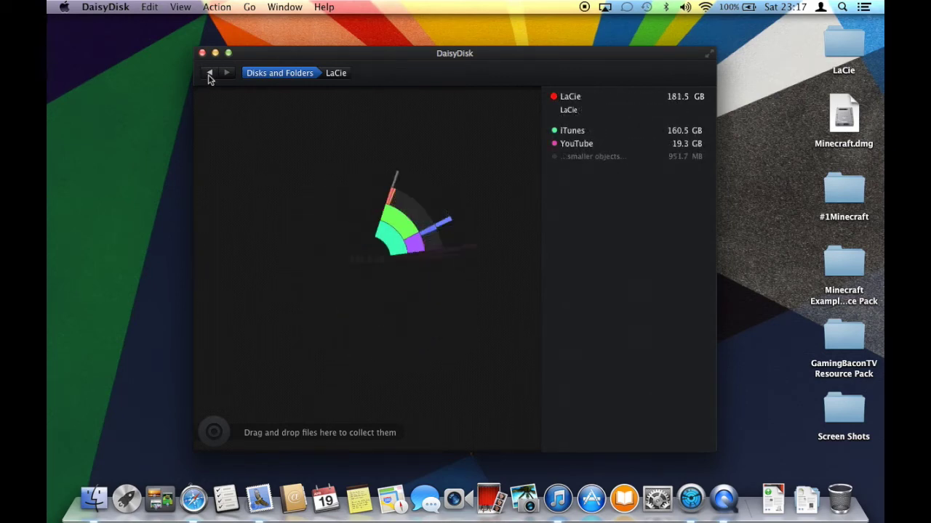
pyautogui.click(276, 73)
# Scan the Movies > Youtube Edit folder, open Pictures, and collect the 2.1 MB wallpaper.
pyautogui.click(256, 189)
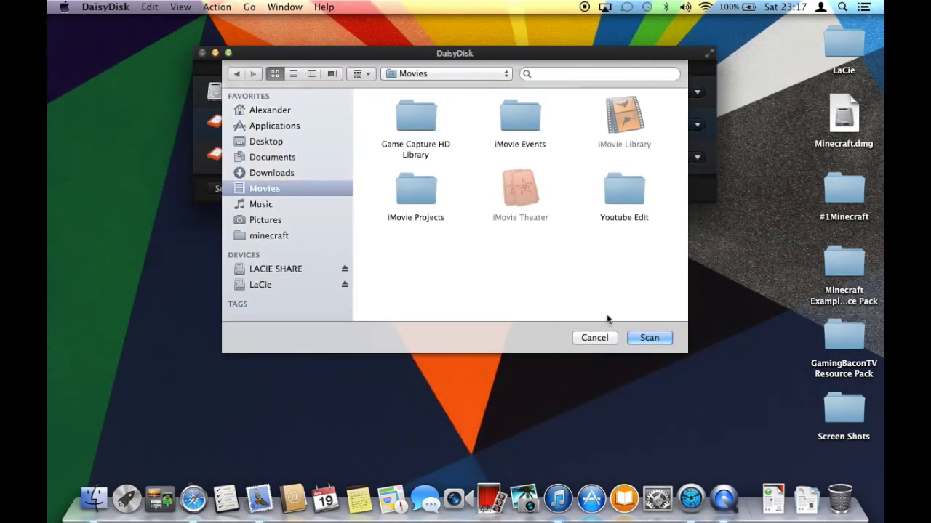
pyautogui.click(630, 197)
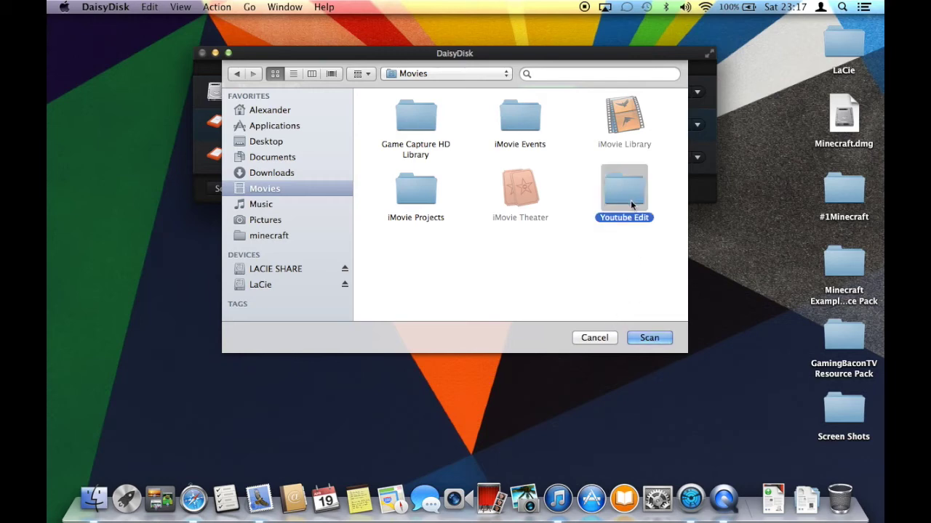
pyautogui.click(665, 340)
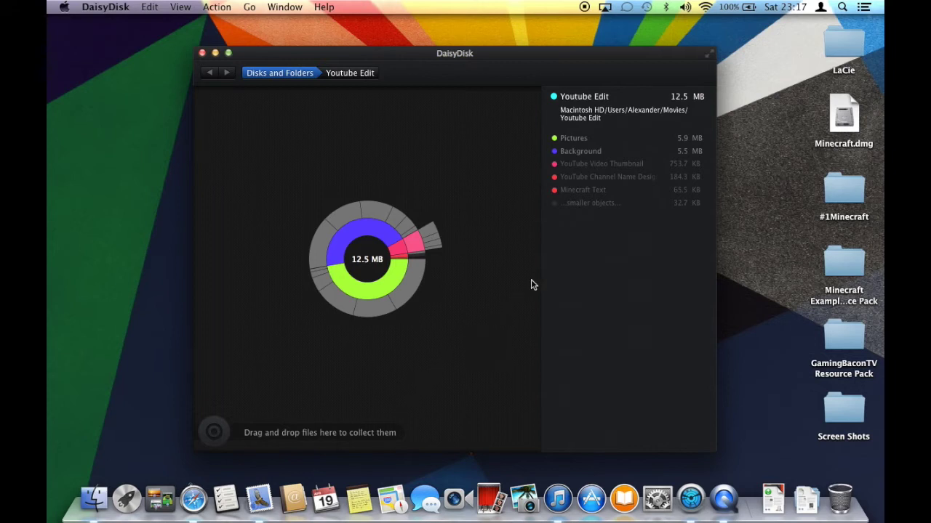
pyautogui.click(585, 138)
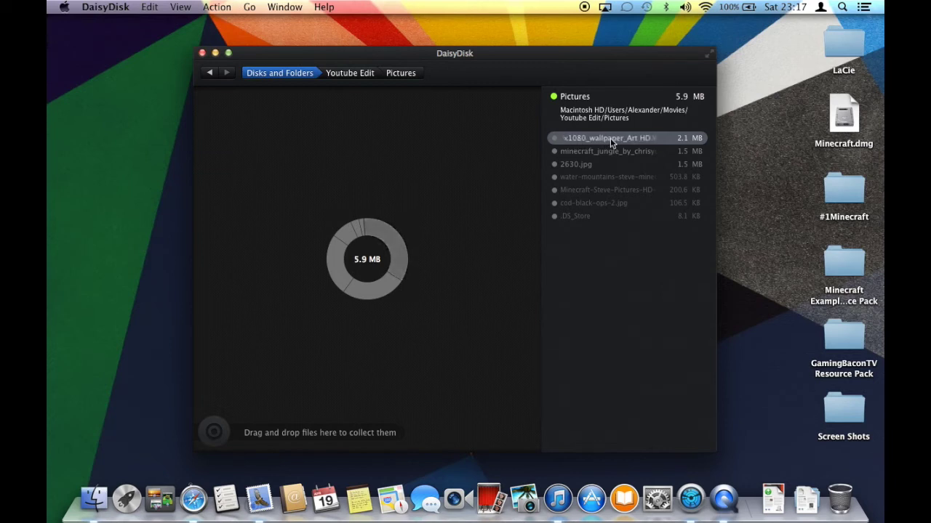
pyautogui.moveTo(569, 141); pyautogui.dragTo(247, 437)
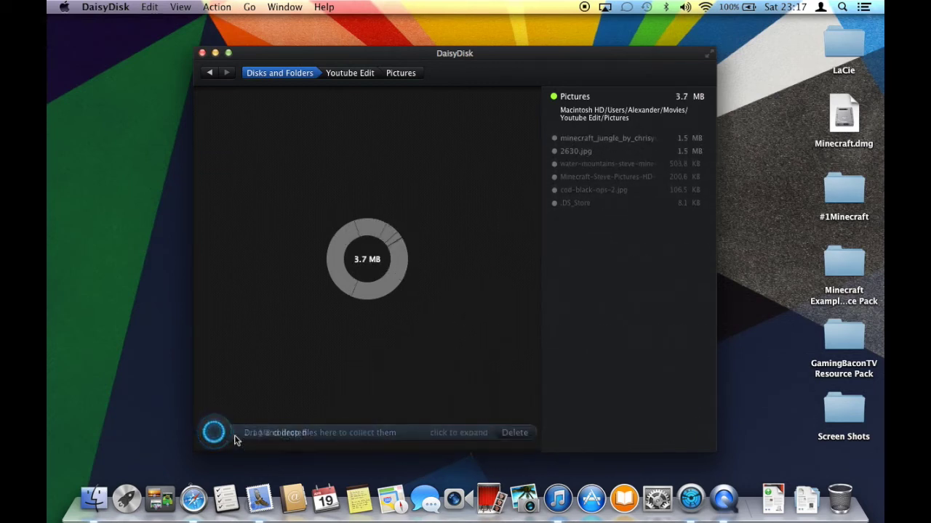
# Collect 2630.jpg for deletion and expand the list of collected files.
pyautogui.moveTo(592, 151)
pyautogui.mouseDown()
pyautogui.moveTo(285, 438)
pyautogui.moveTo(297, 426)
pyautogui.mouseUp()
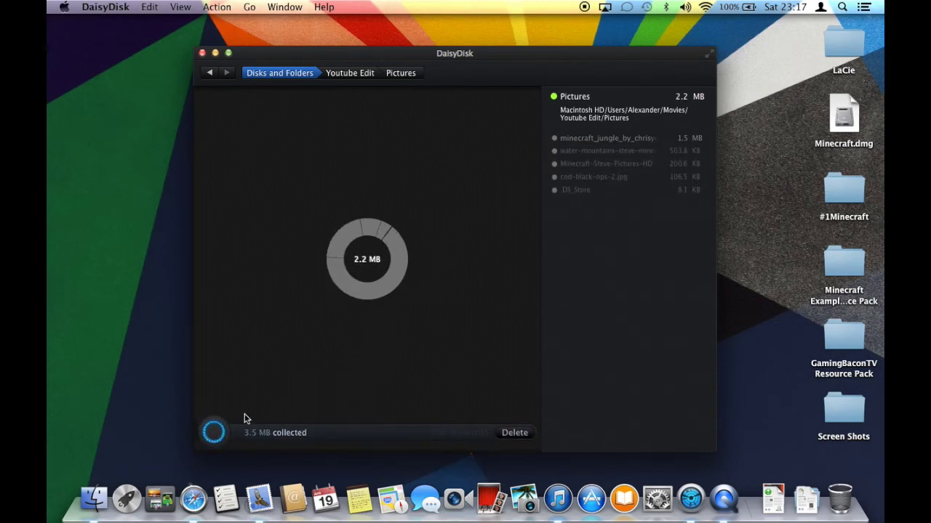
pyautogui.click(221, 434)
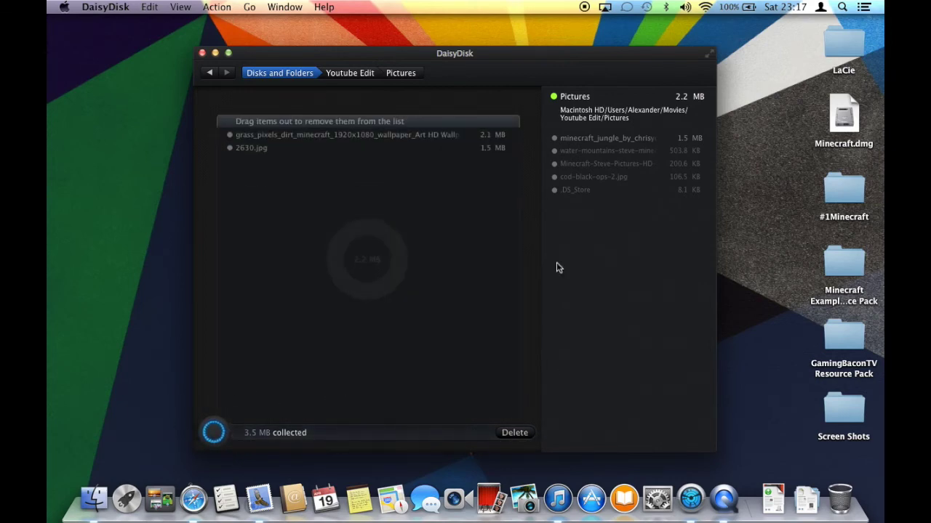
pyautogui.click(478, 433)
pyautogui.click(478, 433)
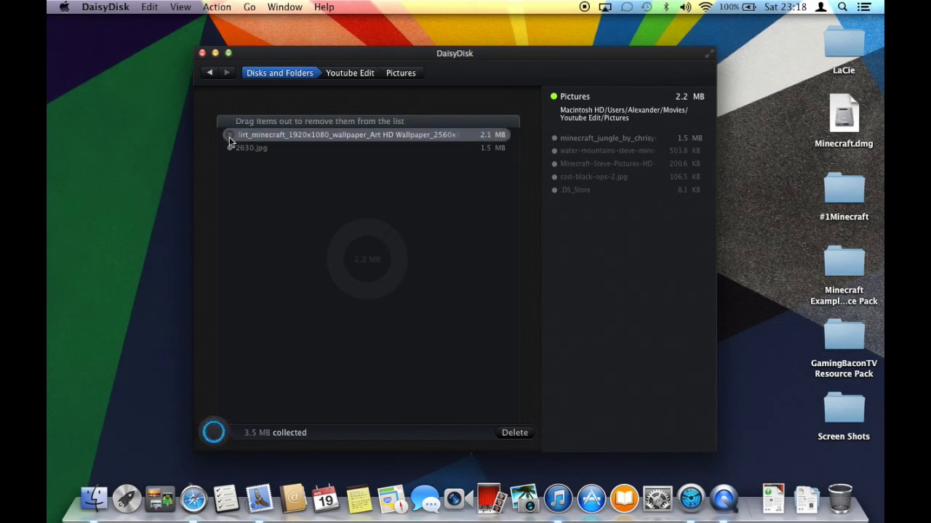
# Return the wallpaper to Pictures, cancel deletion, go back to Youtube Edit, and close DaisyDisk.
pyautogui.click(230, 136)
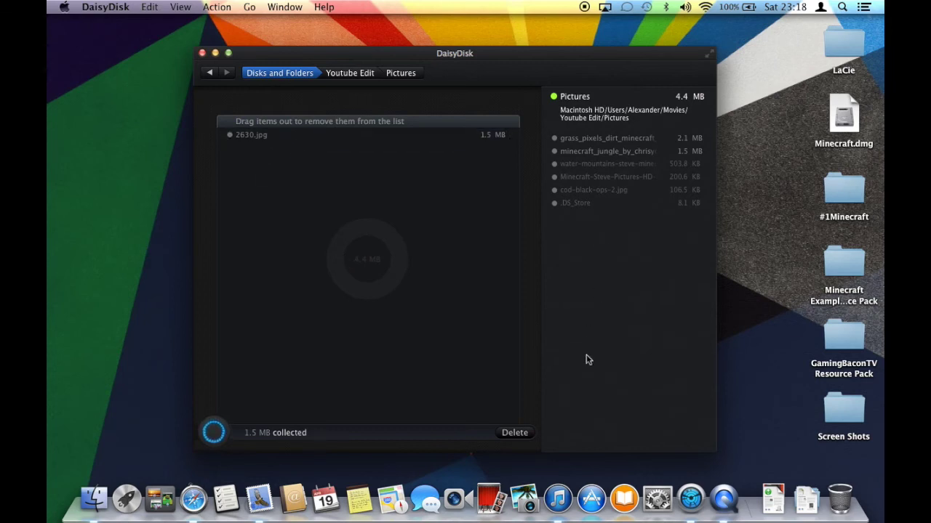
pyautogui.click(518, 433)
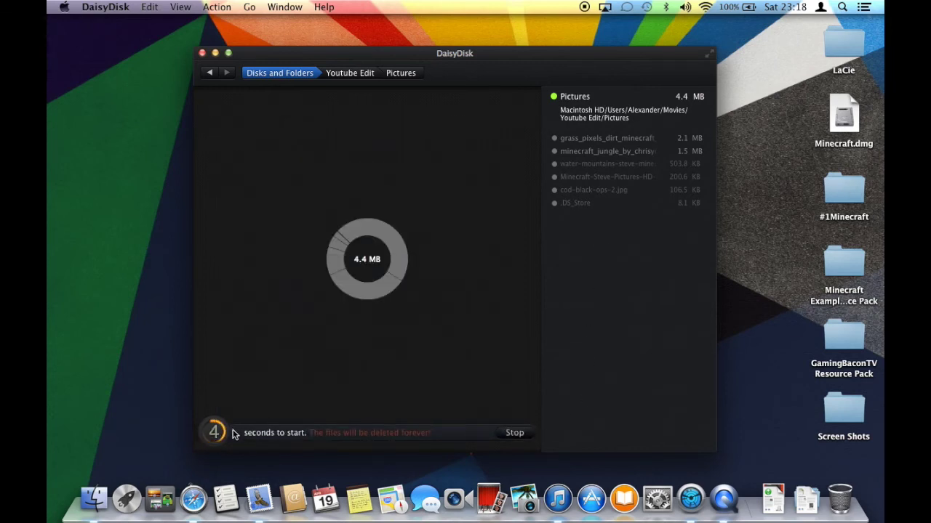
pyautogui.click(517, 433)
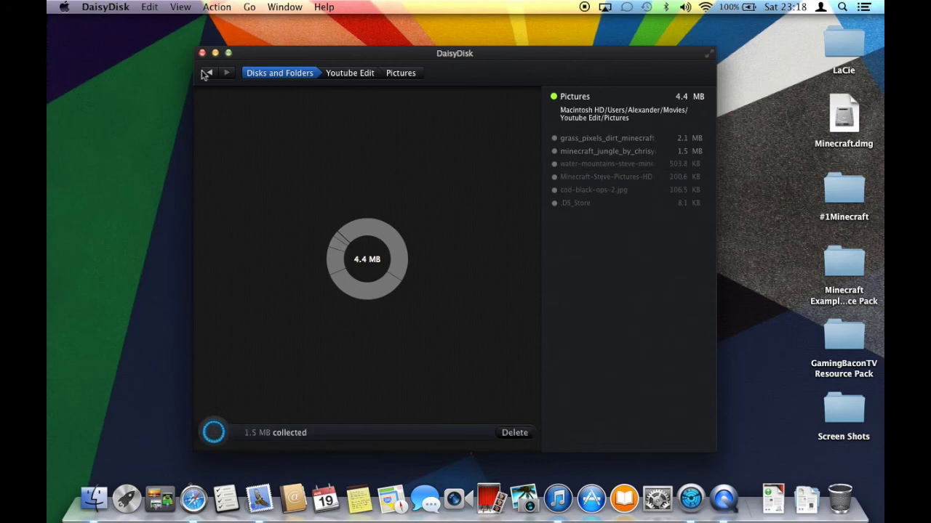
pyautogui.click(208, 75)
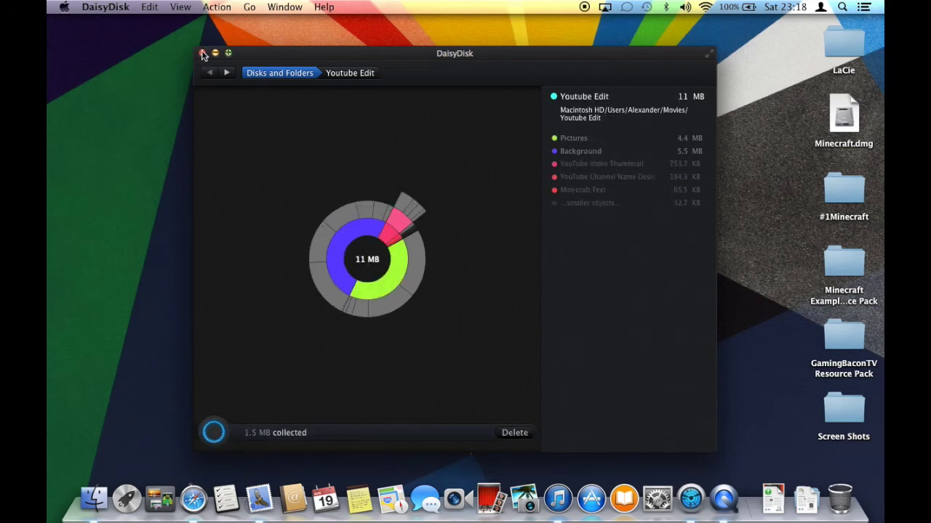
pyautogui.click(202, 54)
# Launch the App Store and search for 'daisydisk'.
pyautogui.click(226, 132)
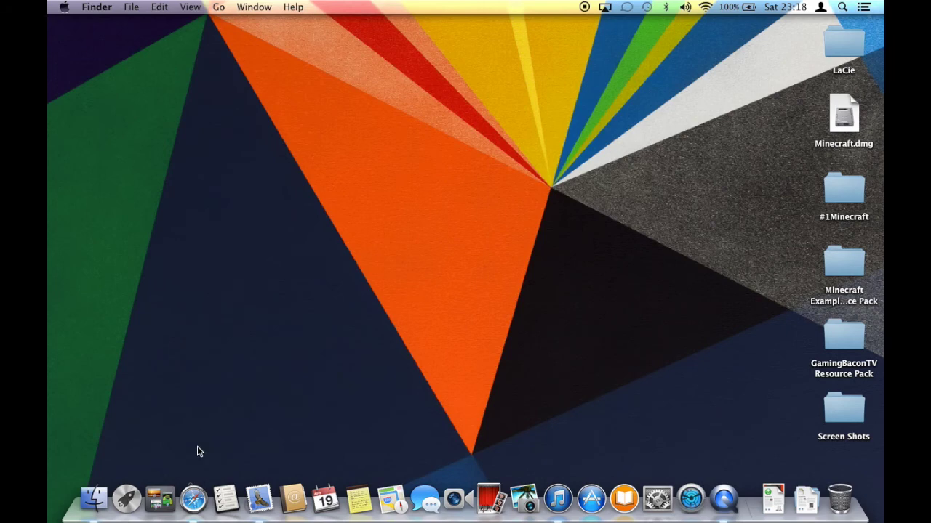
pyautogui.click(591, 499)
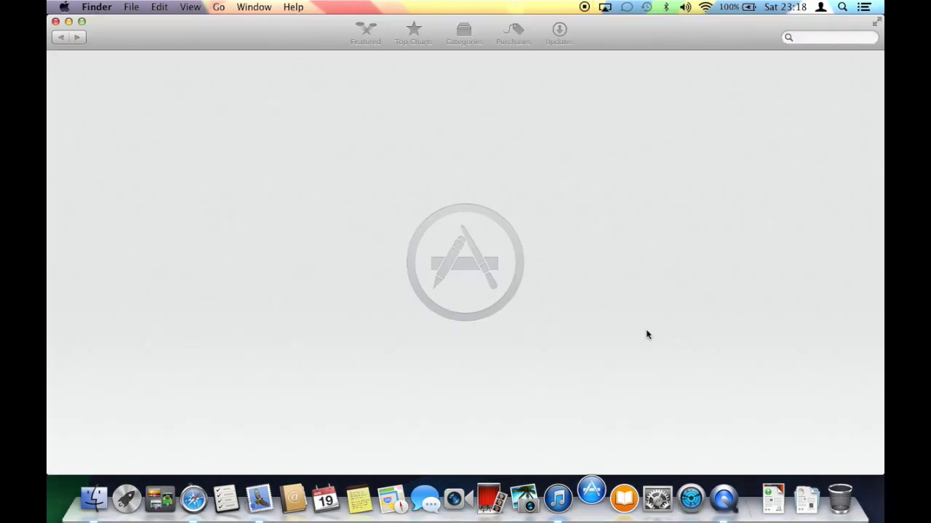
pyautogui.click(820, 37)
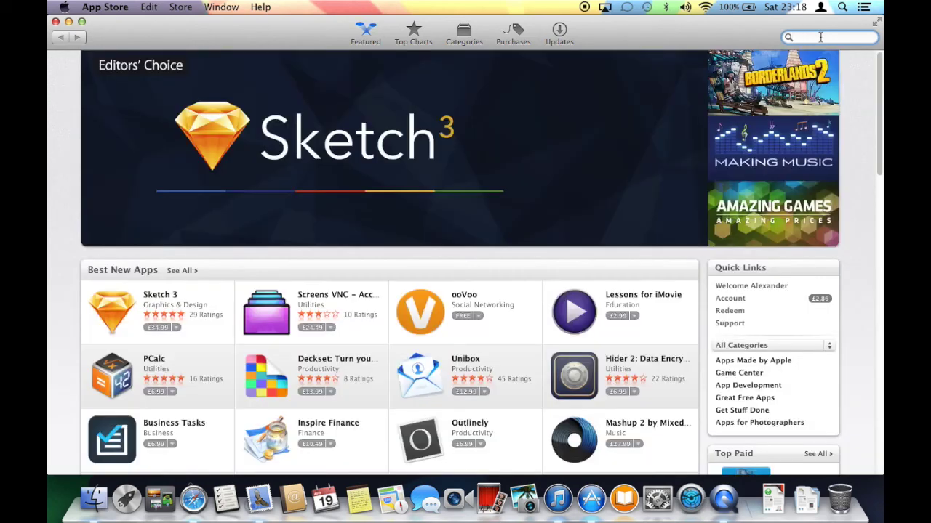
pyautogui.write('d')
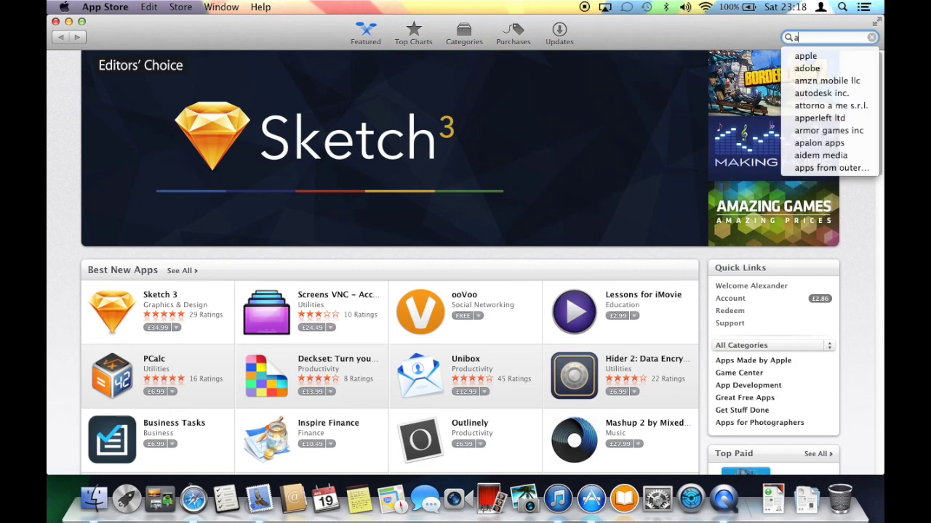
pyautogui.write('aisyd')
pyautogui.press('BackSpace')
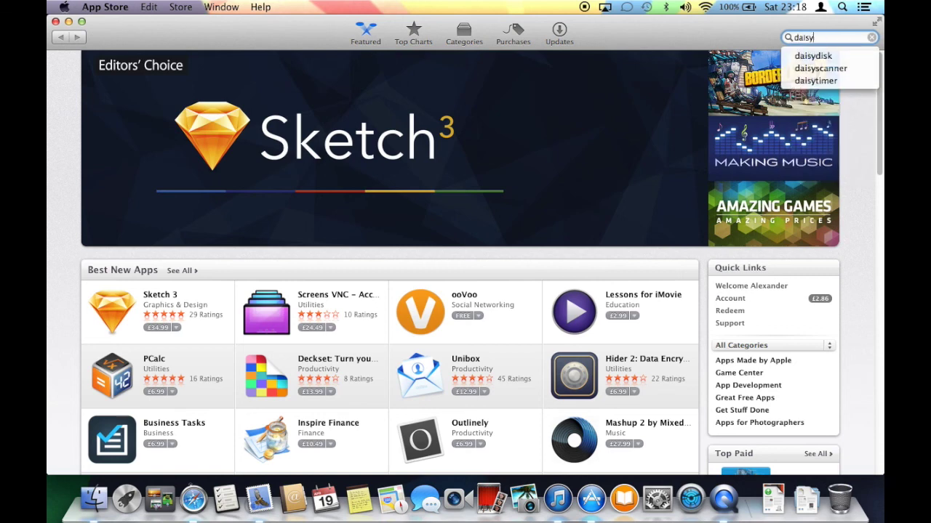
pyautogui.write('disk')
pyautogui.press('Return')
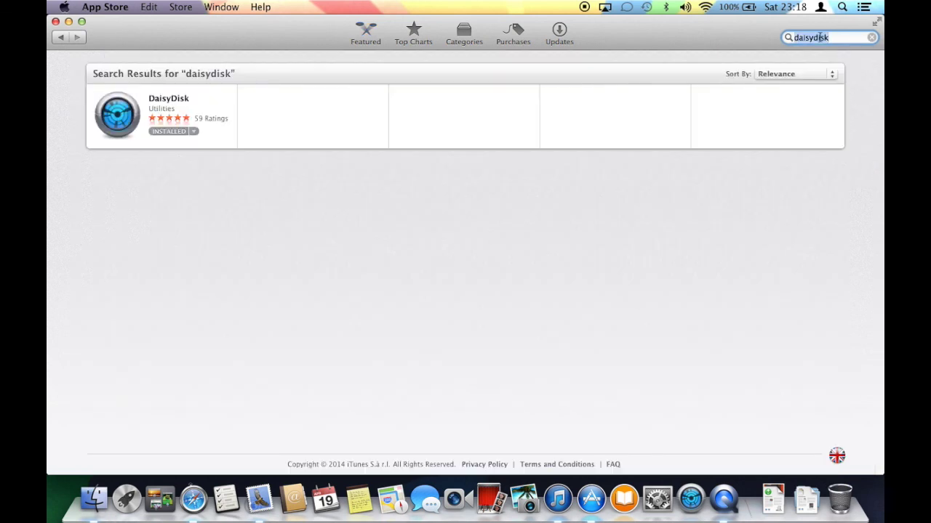
# View DaisyDisk's store page, installed at £6.99, then close the App Store.
pyautogui.click(163, 99)
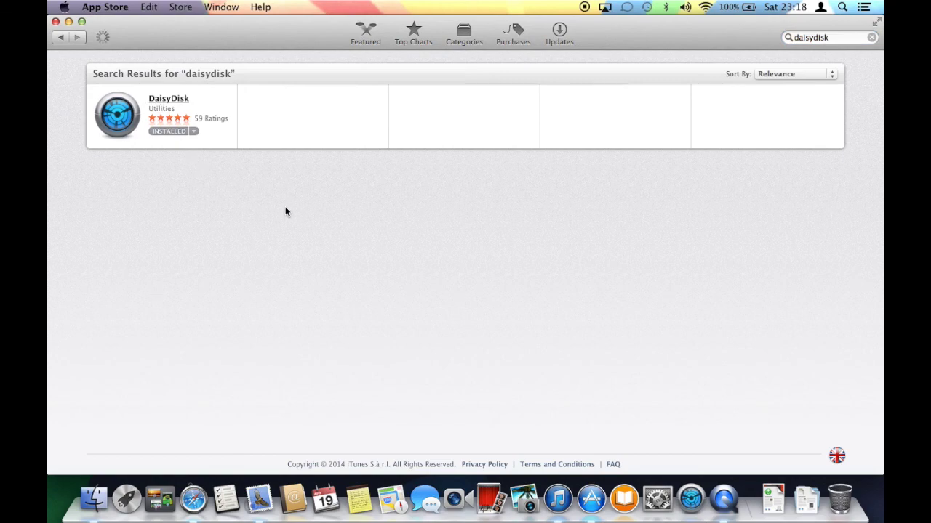
pyautogui.scroll(-10, 387, 325)
pyautogui.scroll(5, 388, 325)
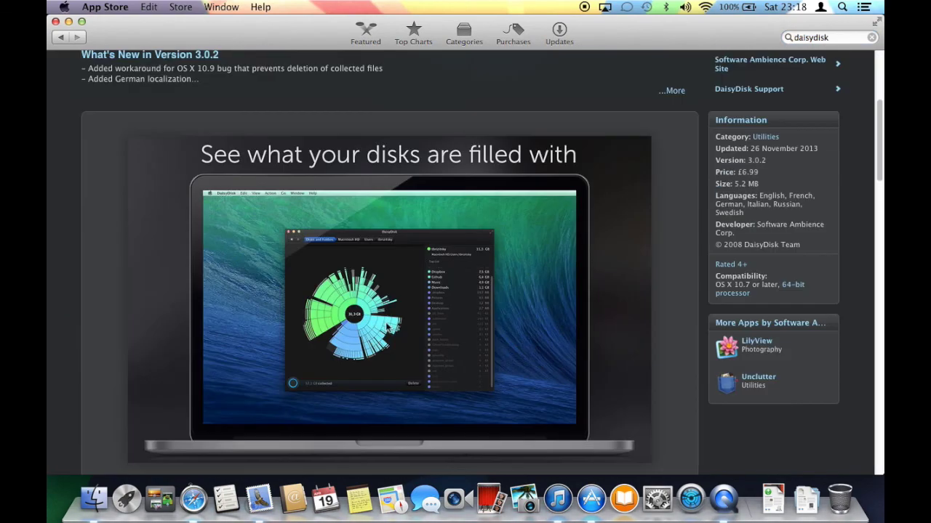
pyautogui.scroll(5, 149, 165)
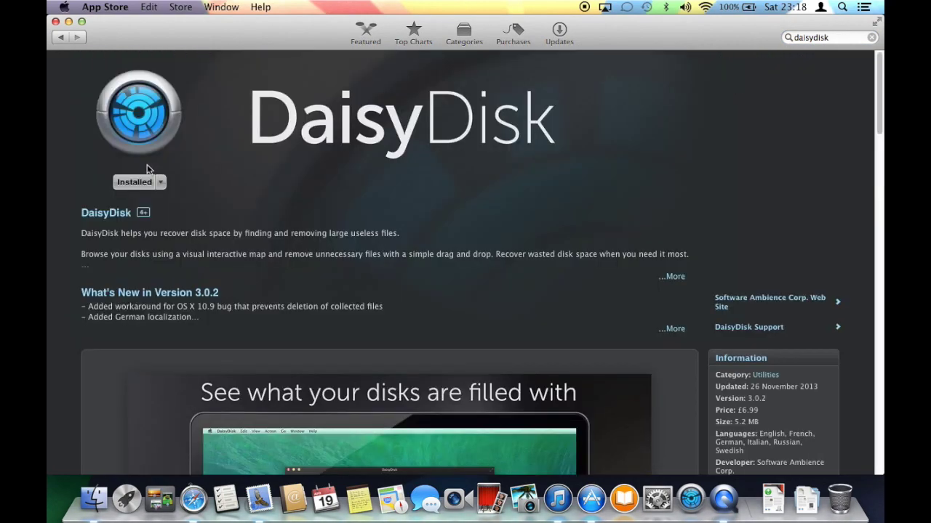
pyautogui.click(56, 22)
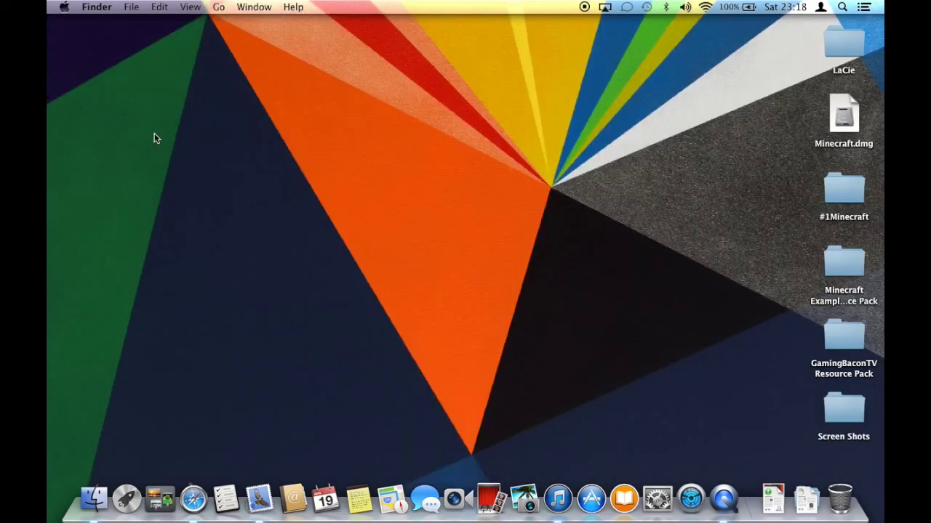